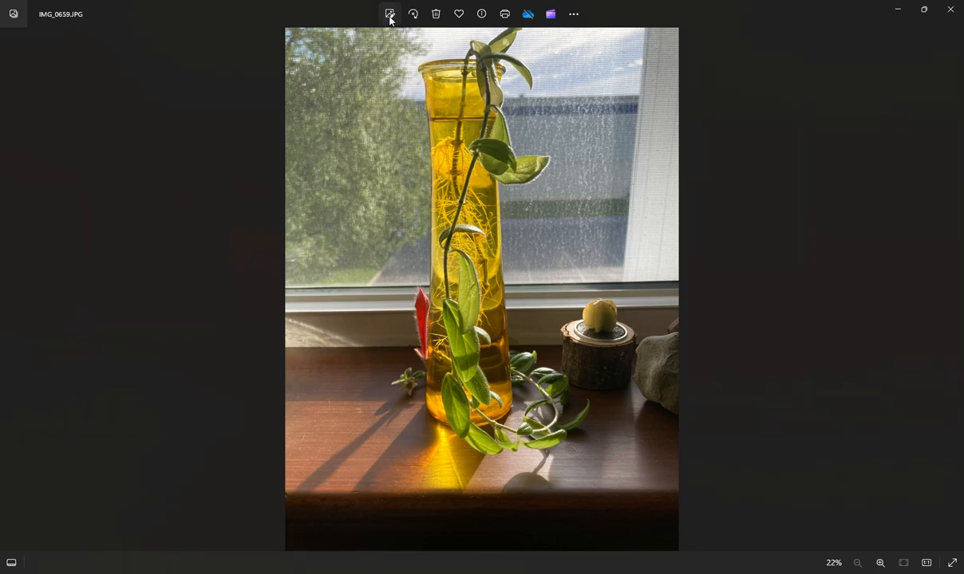
- Open the photo for editing and crop it in free ratio to 2229 x 3571, trimming the dark lower edge and the sides
click(390, 15)
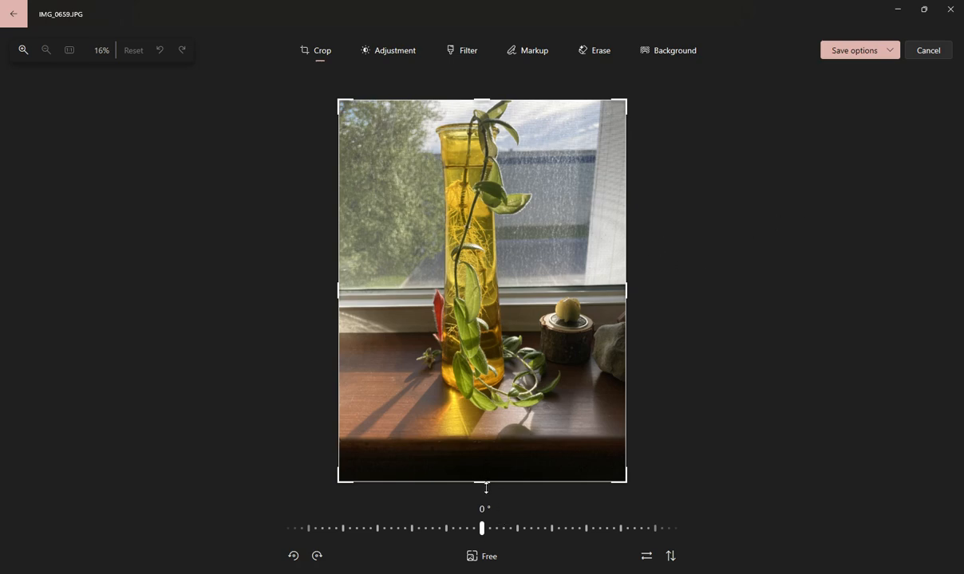
drag(486, 483, 481, 439)
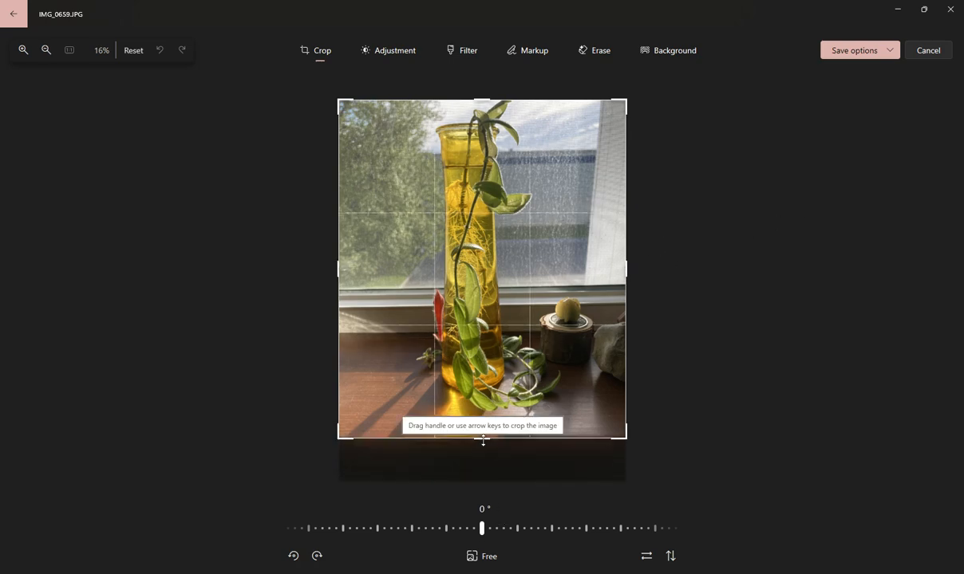
click(489, 559)
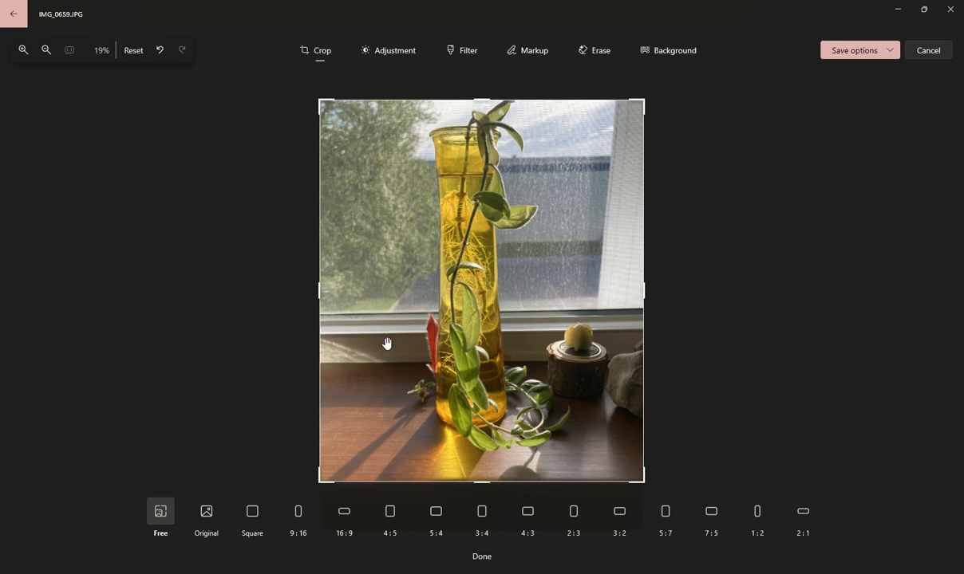
click(161, 512)
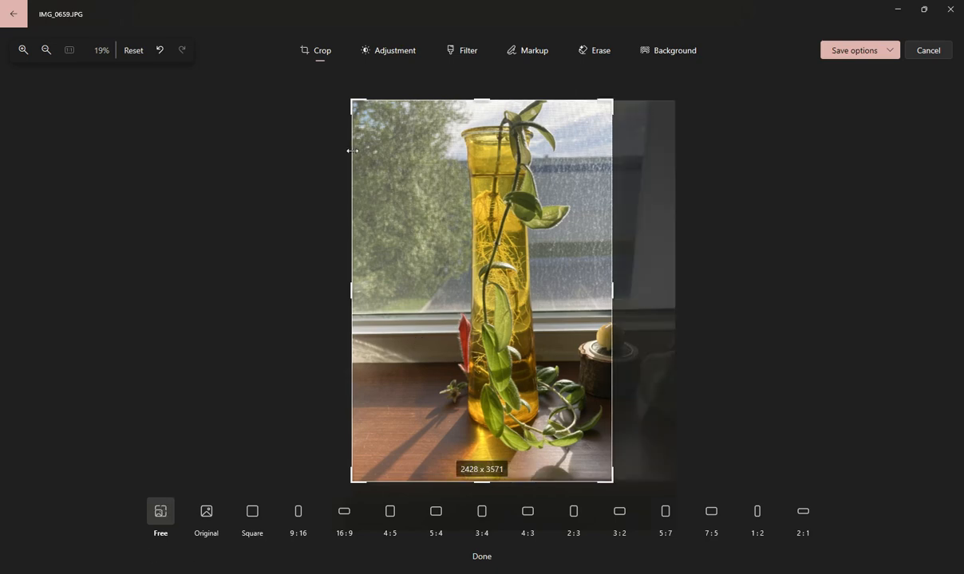
drag(353, 151, 379, 151)
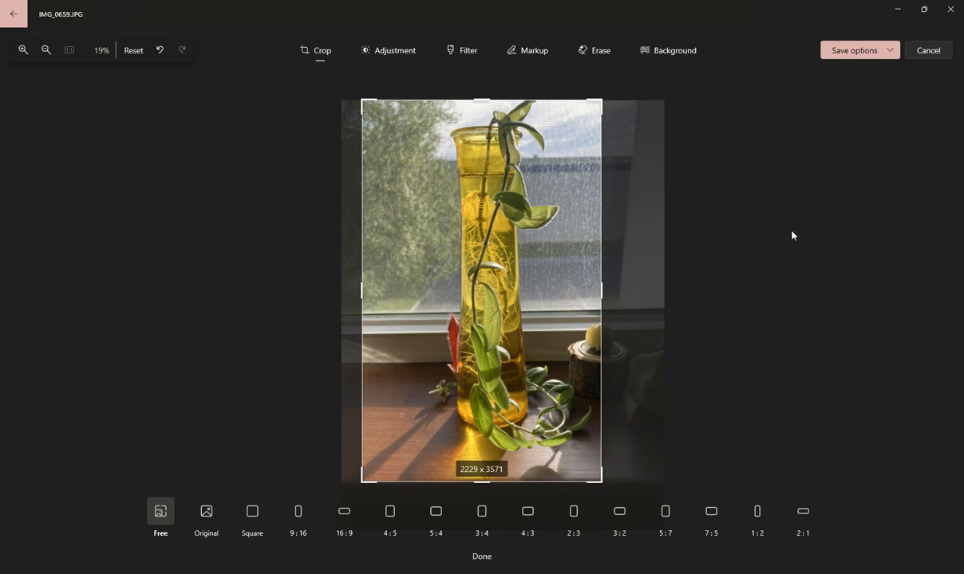
- Set the photo's brightness to 4, exposure to 14 and contrast to 44
click(397, 52)
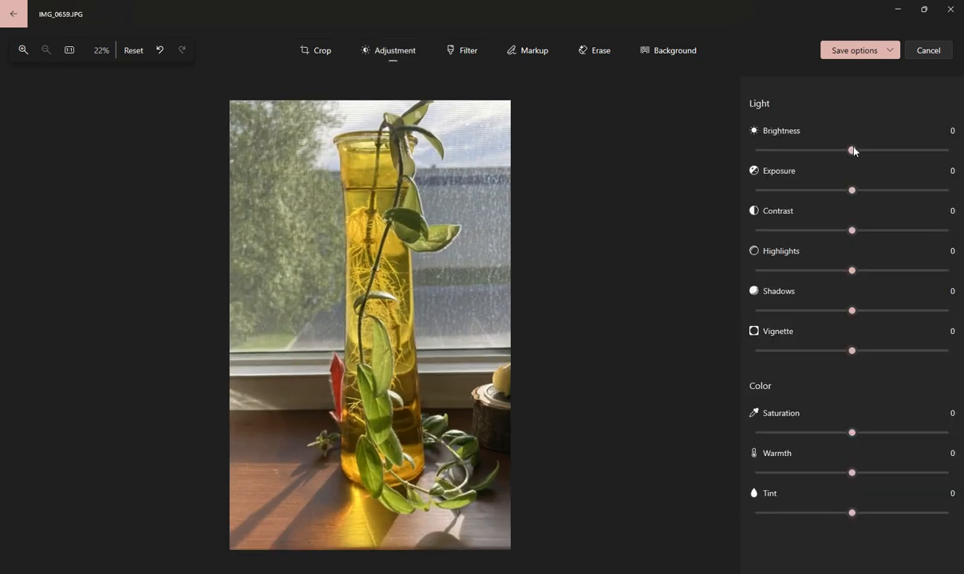
mouse_move(853, 153)
mouse_down()
mouse_move(880, 151)
mouse_move(861, 153)
mouse_up()
drag(850, 190, 870, 191)
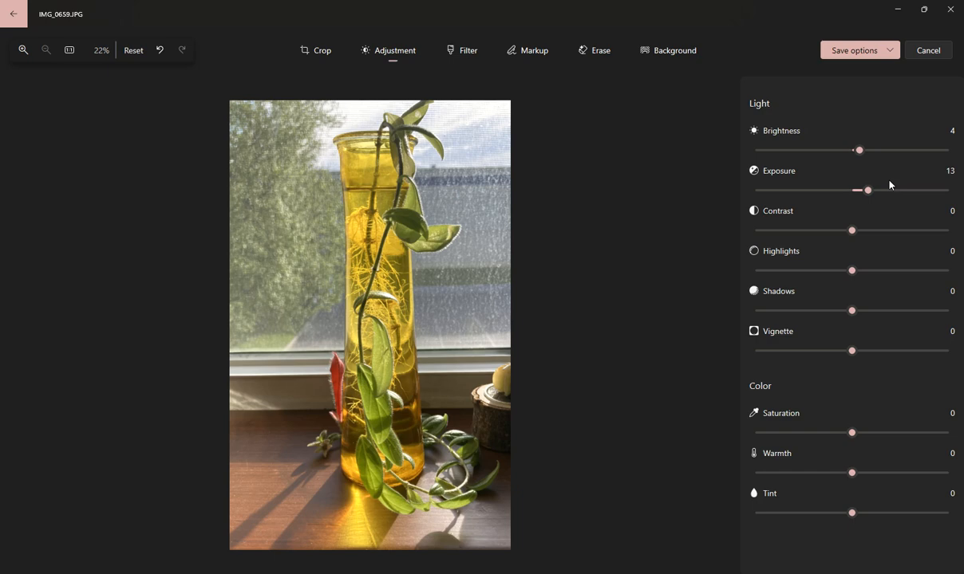
mouse_move(868, 190)
mouse_down()
mouse_move(827, 196)
mouse_move(869, 196)
mouse_up()
drag(871, 232, 896, 231)
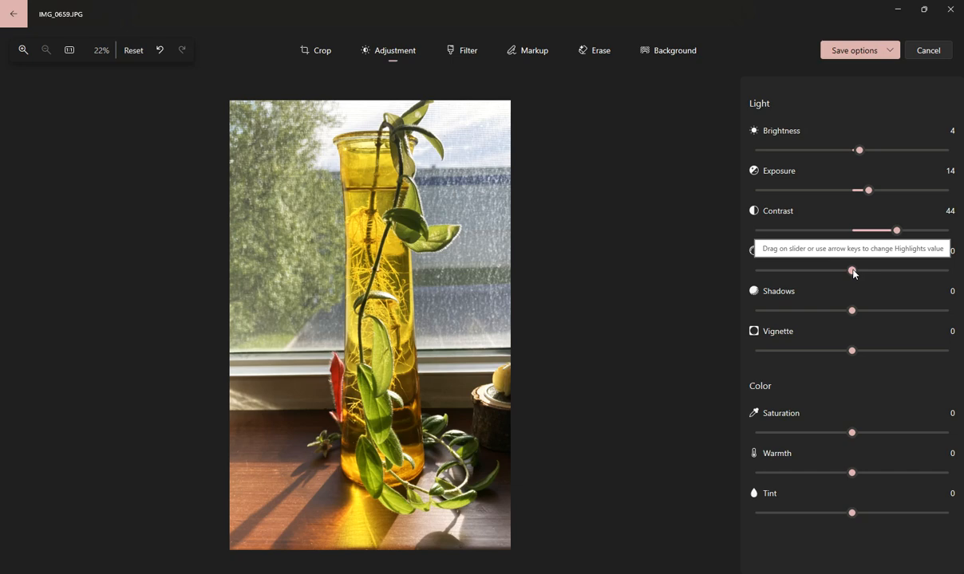
- Set highlights to 29 and shadows to -37, and try the vignette at 100 before returning it to 0
drag(852, 272, 882, 271)
drag(849, 313, 813, 312)
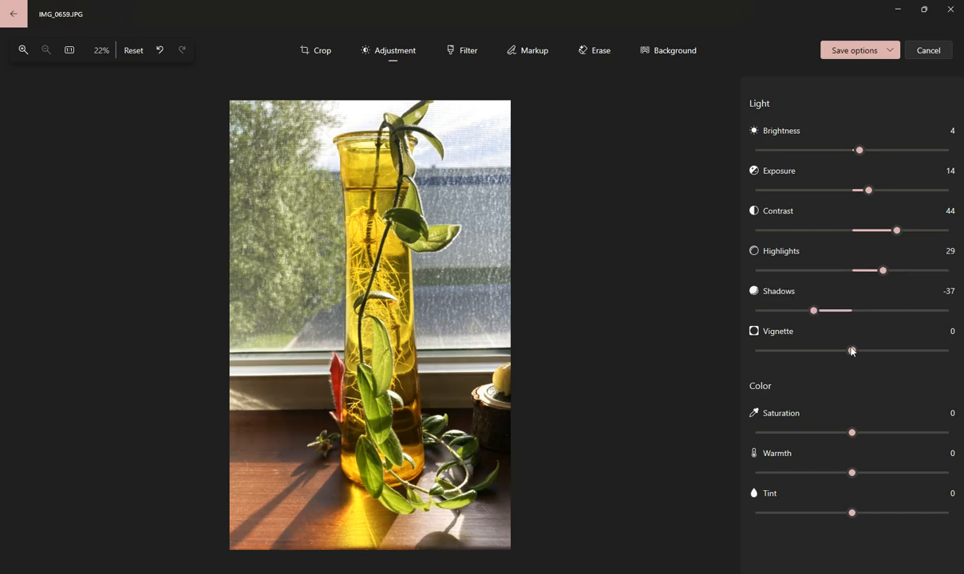
drag(852, 354, 951, 352)
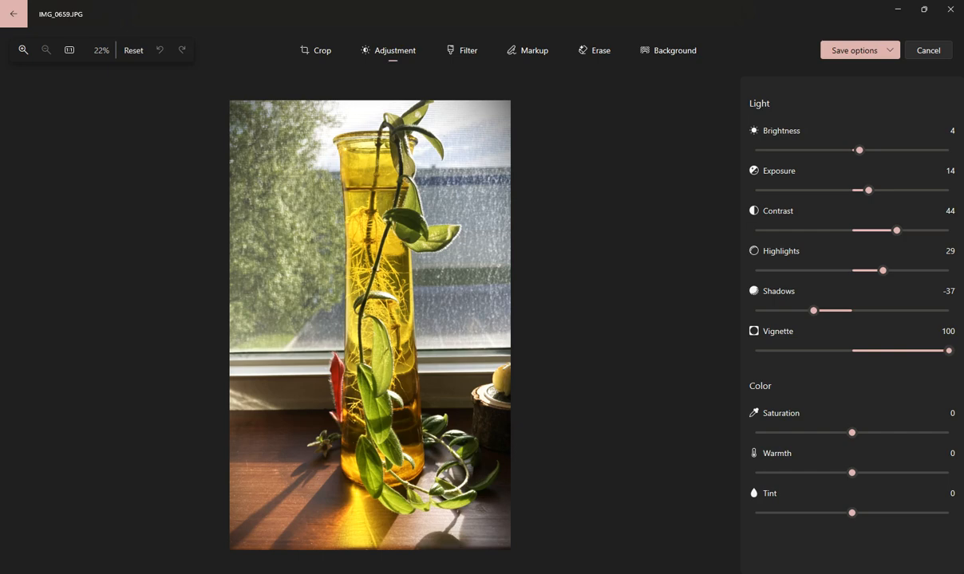
drag(949, 351, 853, 357)
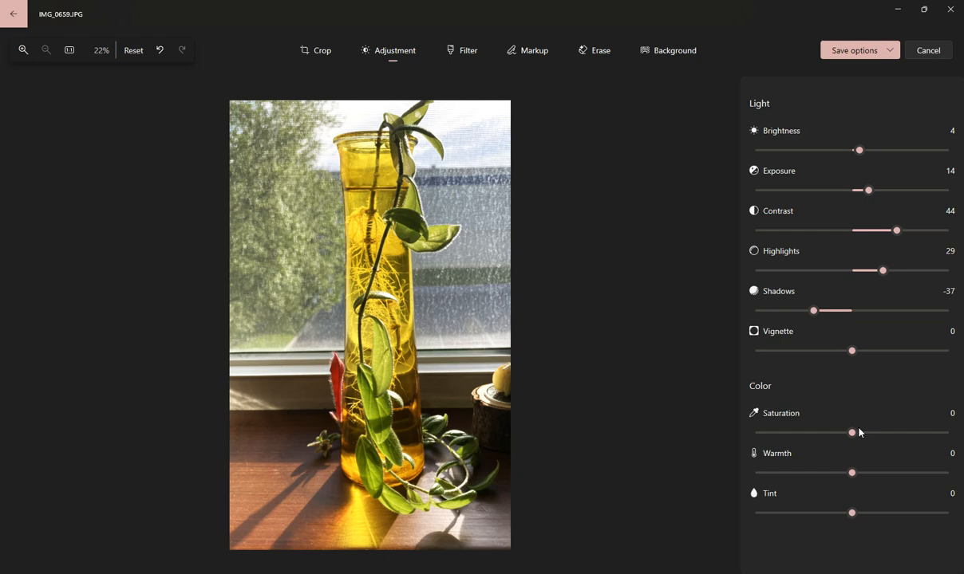
- Set saturation to 39 and try warmth at 32 before returning it to 0, leaving tint at 0
drag(854, 434, 894, 432)
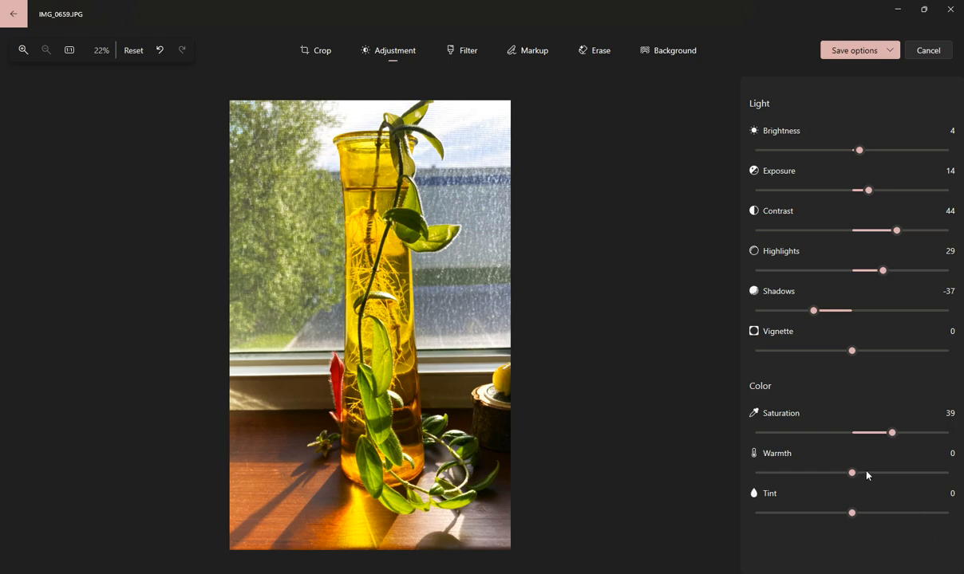
drag(852, 473, 884, 473)
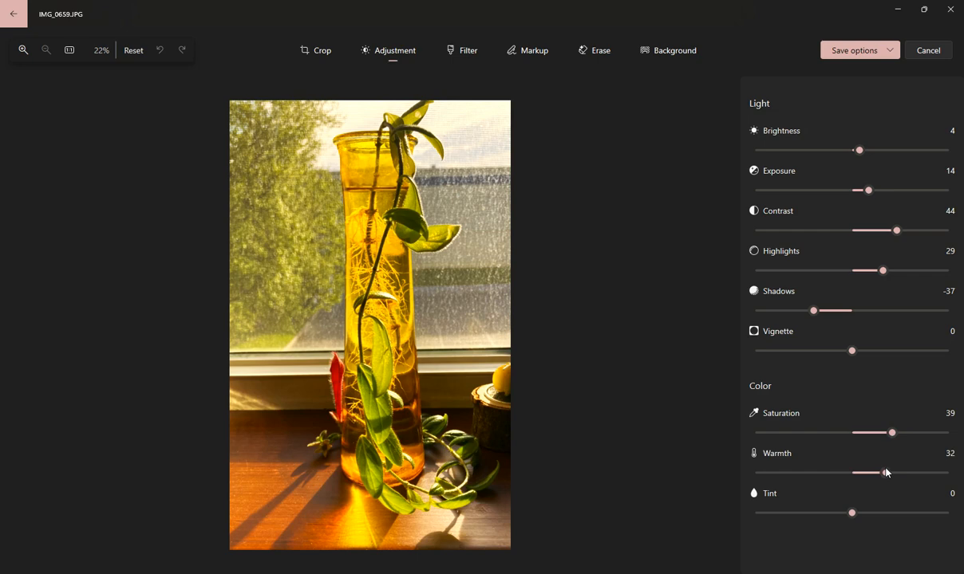
drag(869, 474, 856, 473)
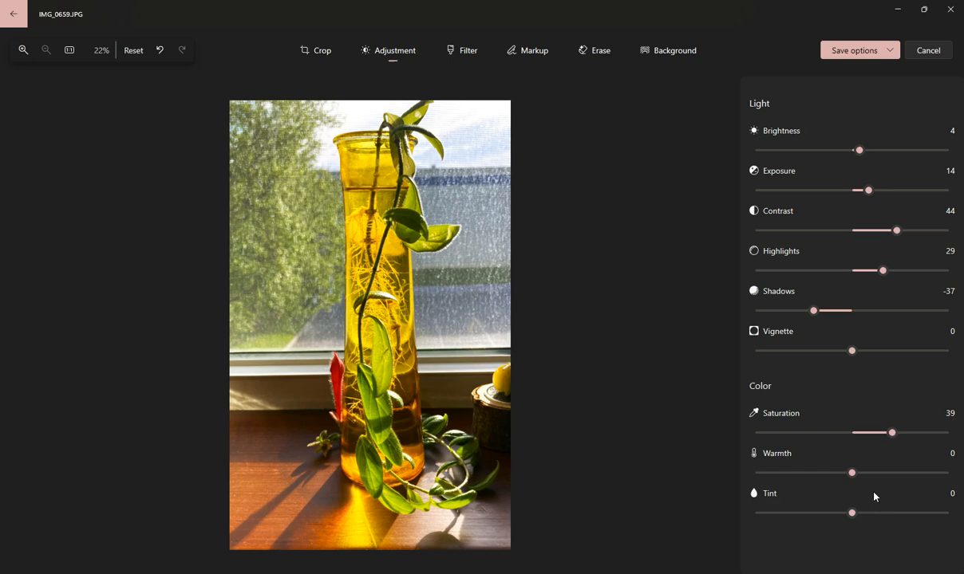
mouse_move(853, 513)
mouse_down()
mouse_move(891, 512)
mouse_move(824, 516)
mouse_move(852, 513)
mouse_up()
- Try the Punch filter on the photo at intensity 63 and go back to the Original filter
click(457, 51)
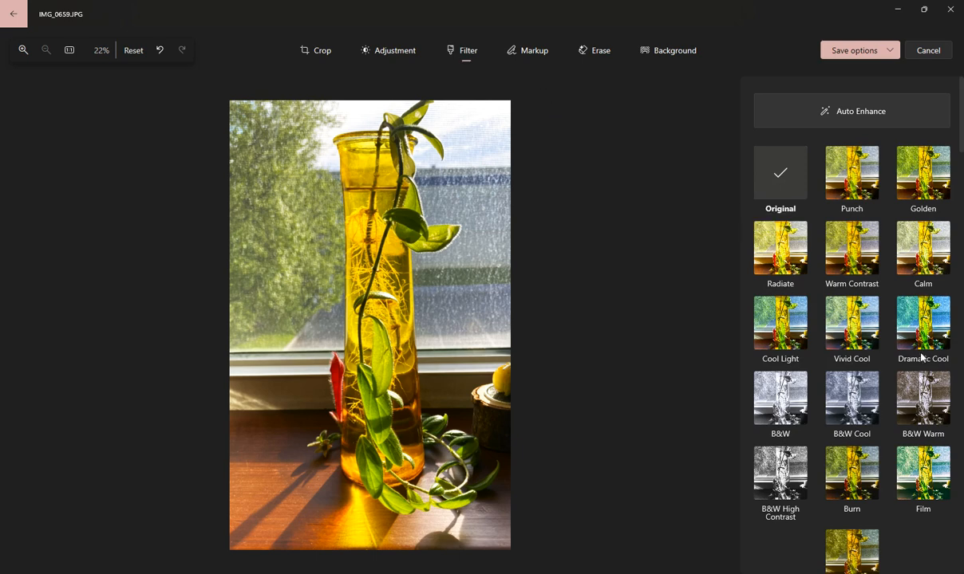
scroll(884, 379, down, 2)
scroll(889, 393, up, 2)
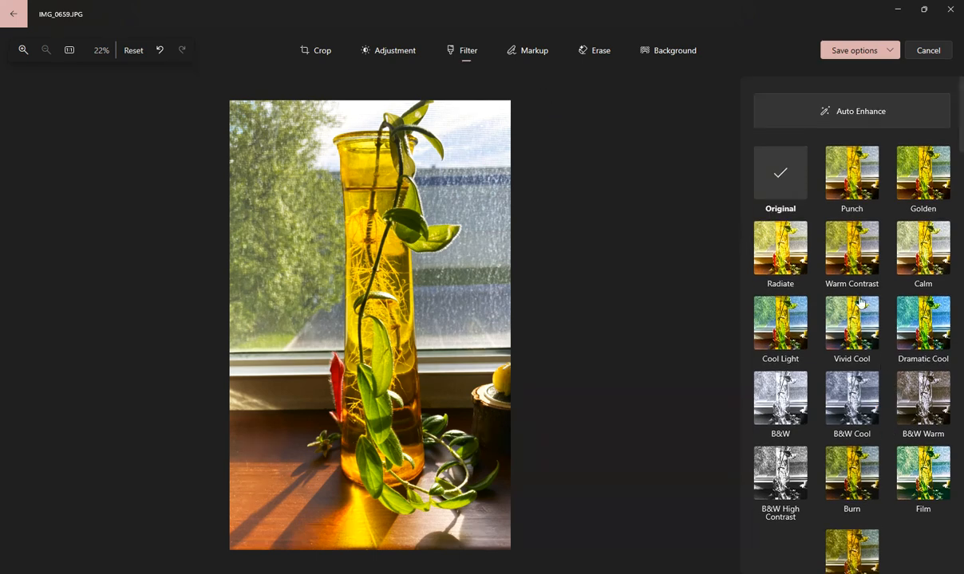
click(864, 171)
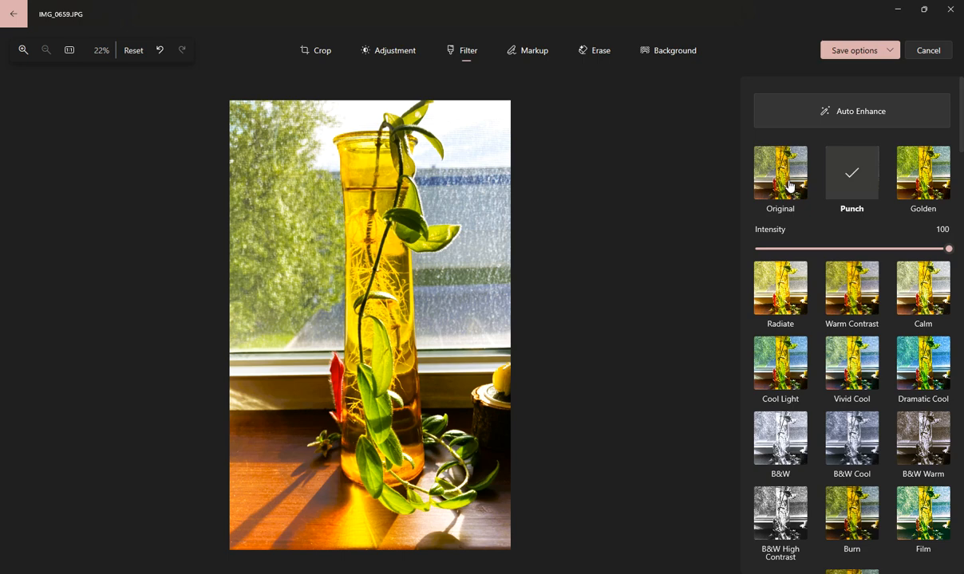
drag(949, 249, 876, 249)
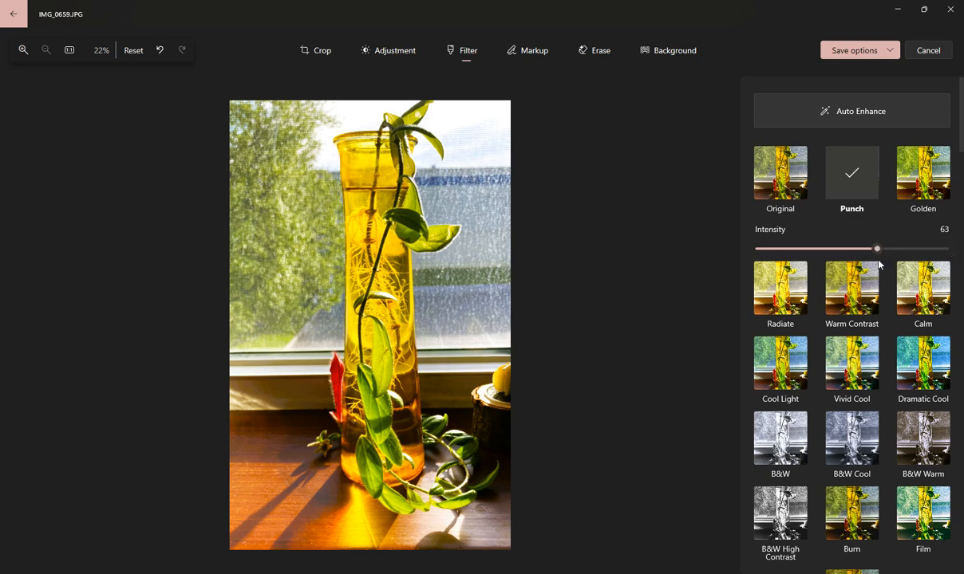
click(780, 195)
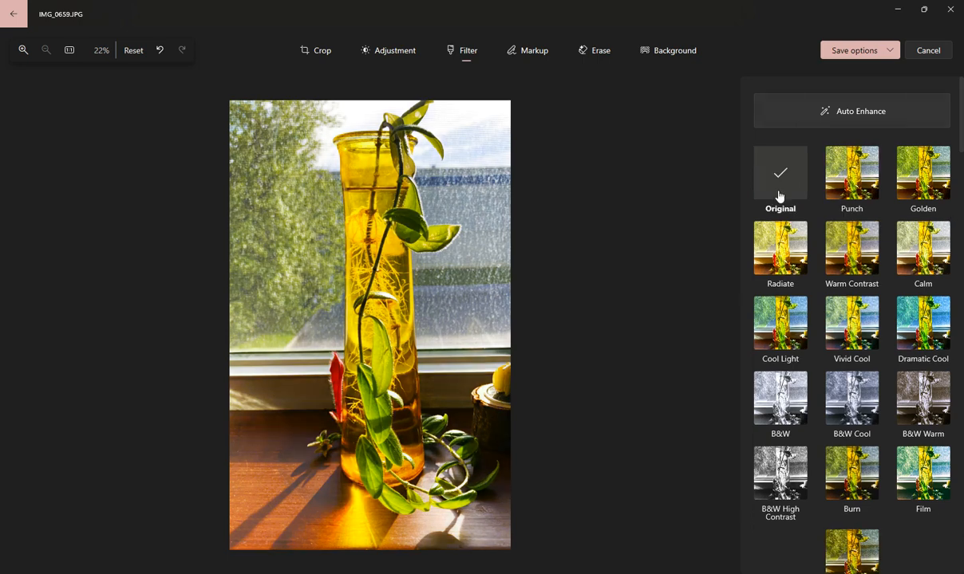
- Apply Auto Enhance to the photo at intensity 100
click(867, 115)
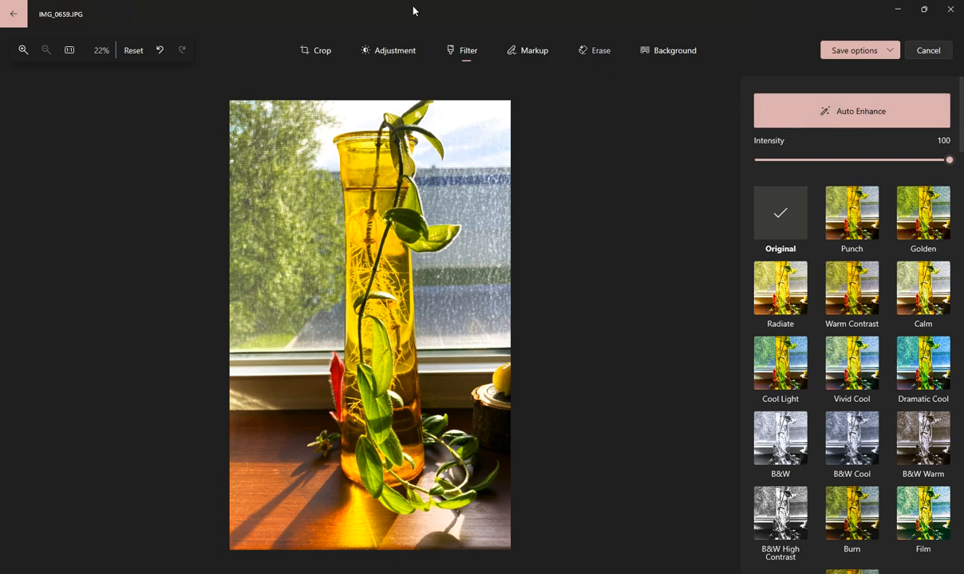
- Try a freehand wavy blue pen line across the upper part of the photo and undo it
click(527, 52)
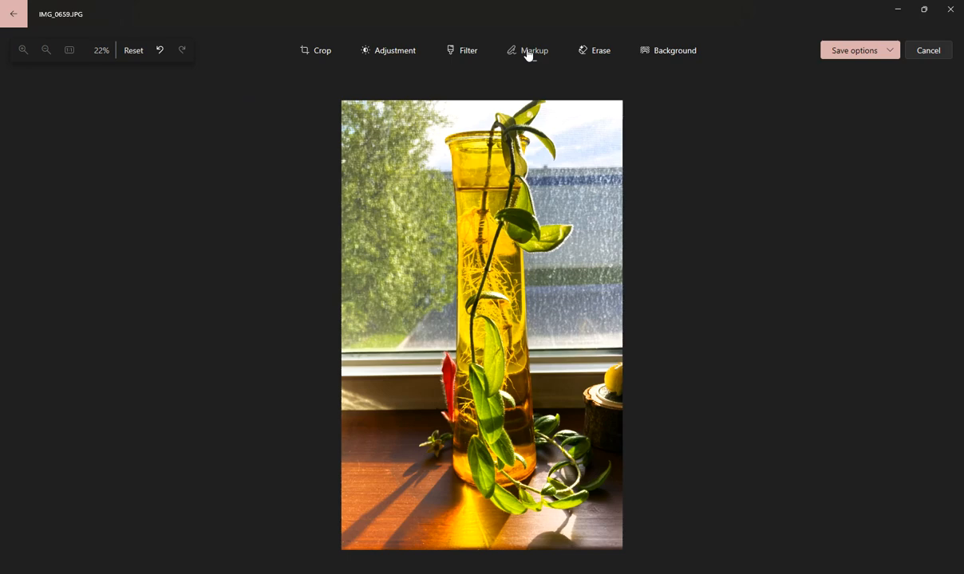
drag(363, 166, 501, 182)
mouse_move(517, 221)
mouse_down()
mouse_move(564, 232)
mouse_move(603, 207)
mouse_up()
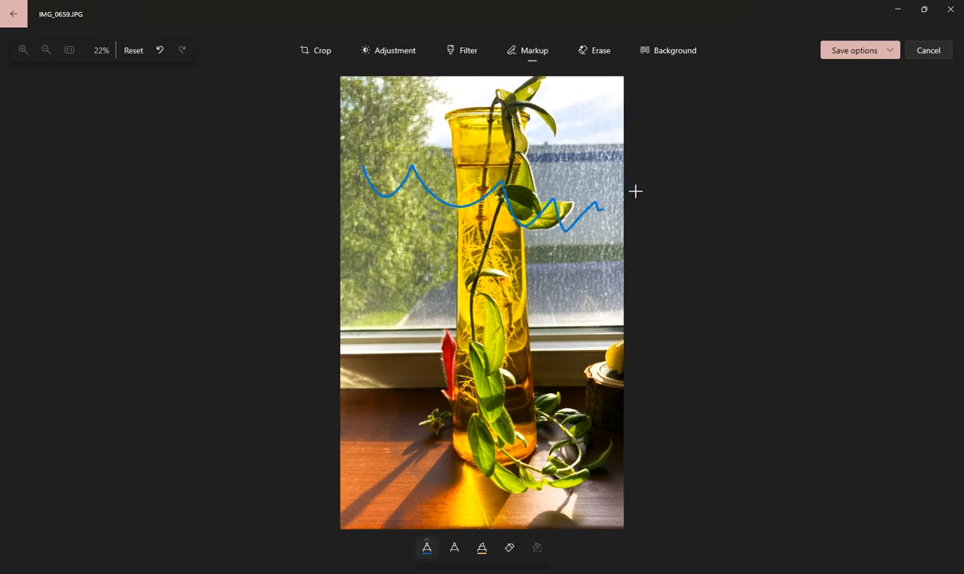
mouse_move(925, 10)
click(161, 51)
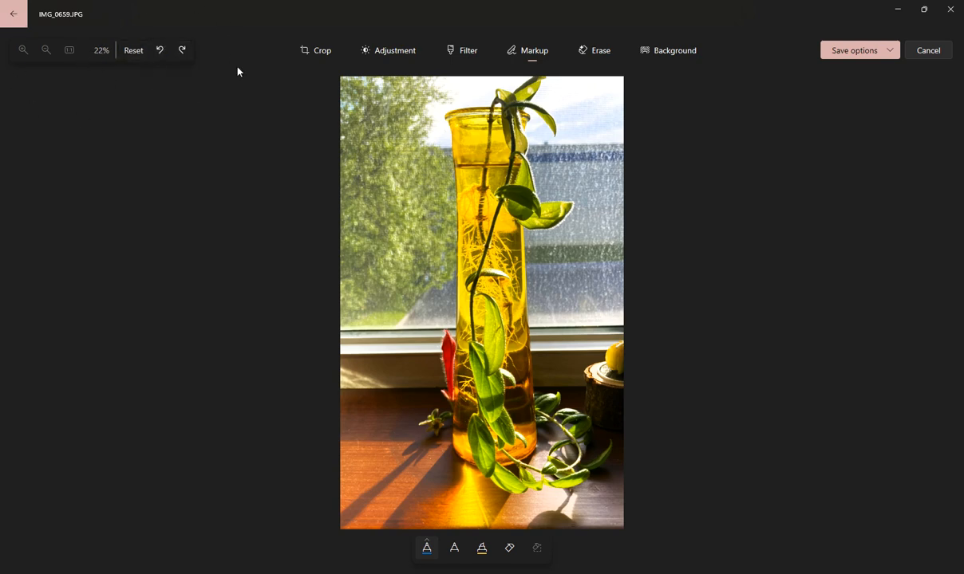
- Try Generative Erase with brush size 68 on the yellow object atop the wooden stand and undo the erasure
click(599, 52)
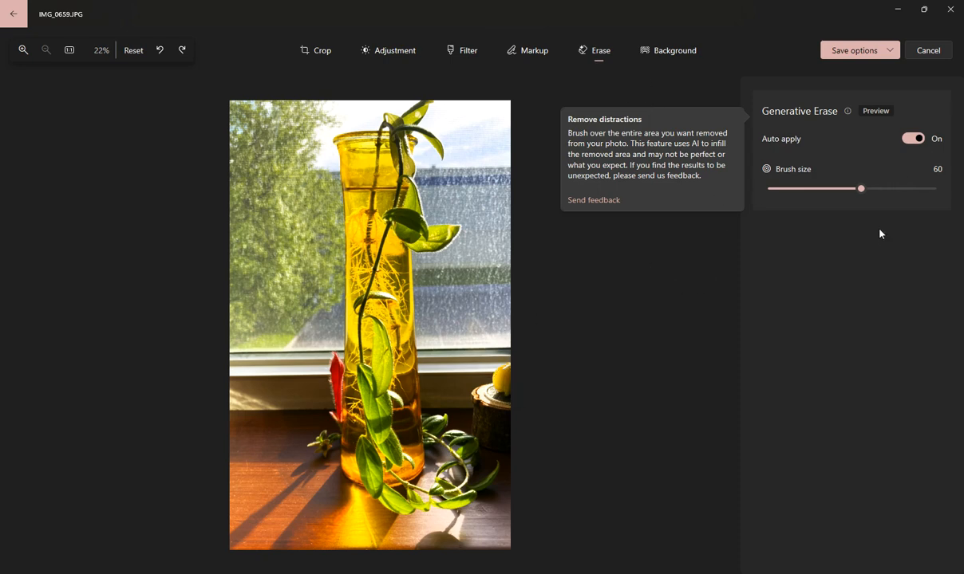
drag(837, 188, 876, 188)
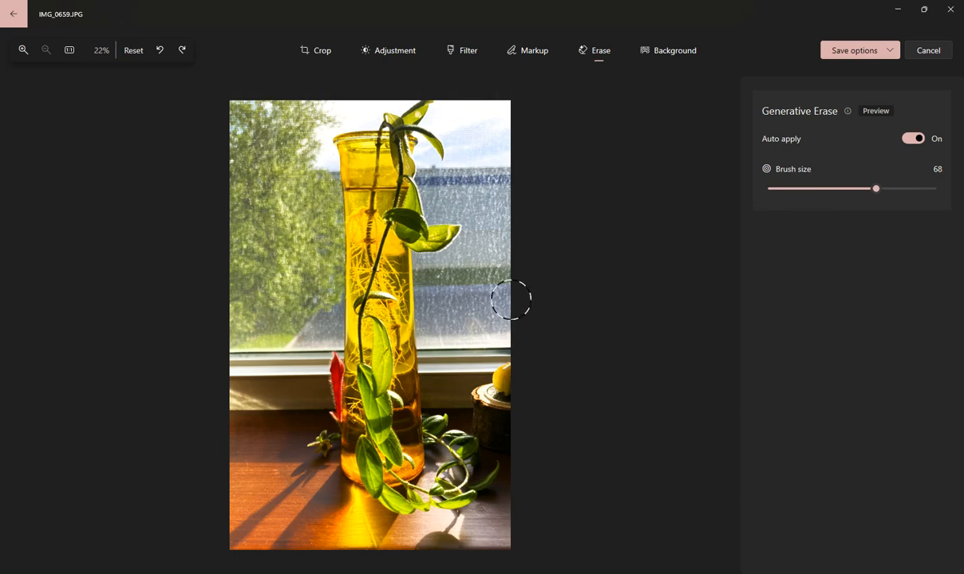
drag(499, 371, 495, 393)
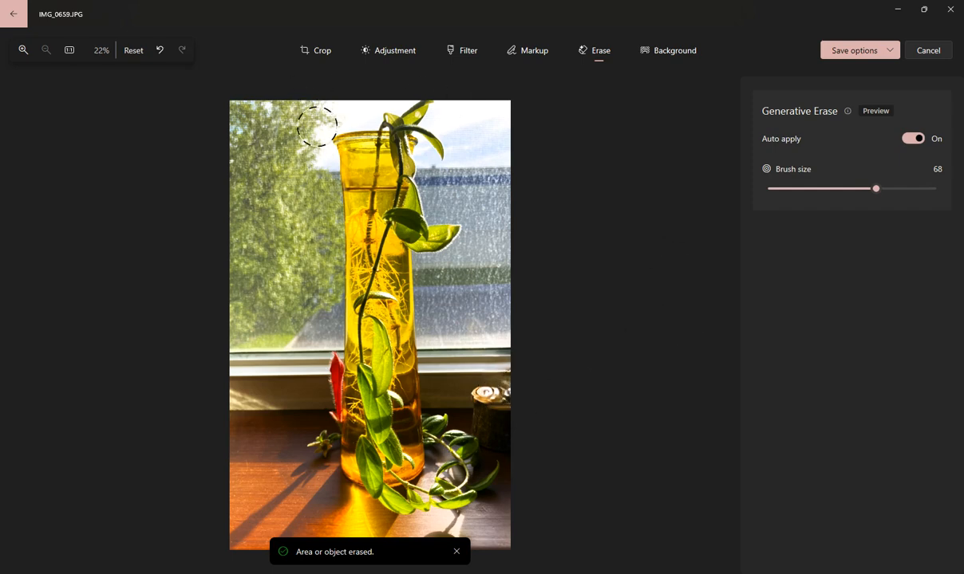
click(161, 52)
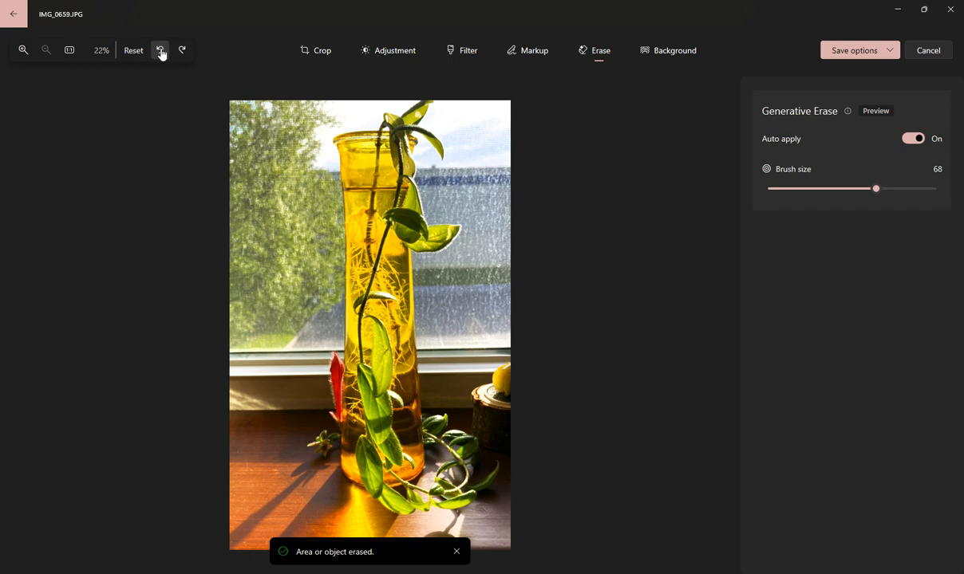
- Blur the photo's automatically selected background at intensity 56
click(671, 53)
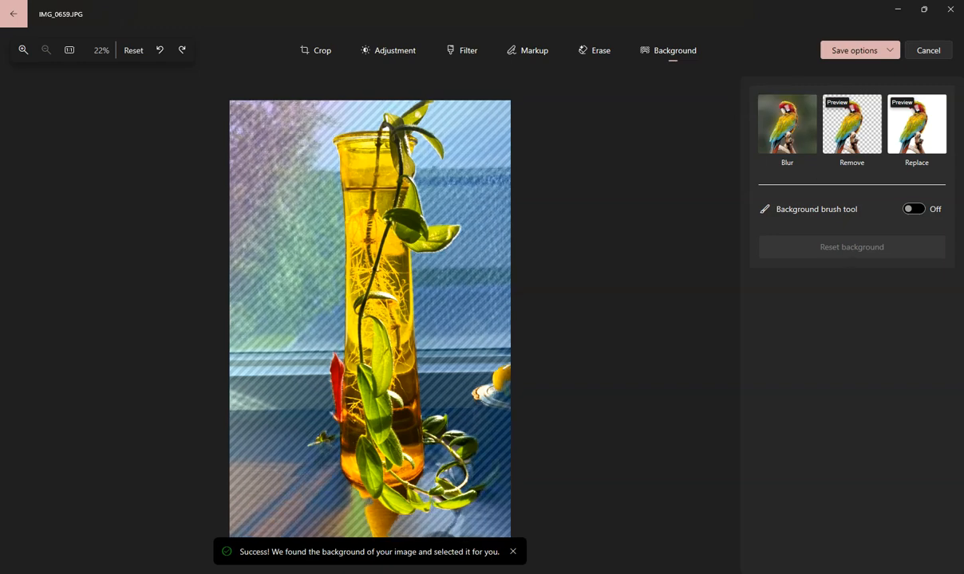
click(788, 131)
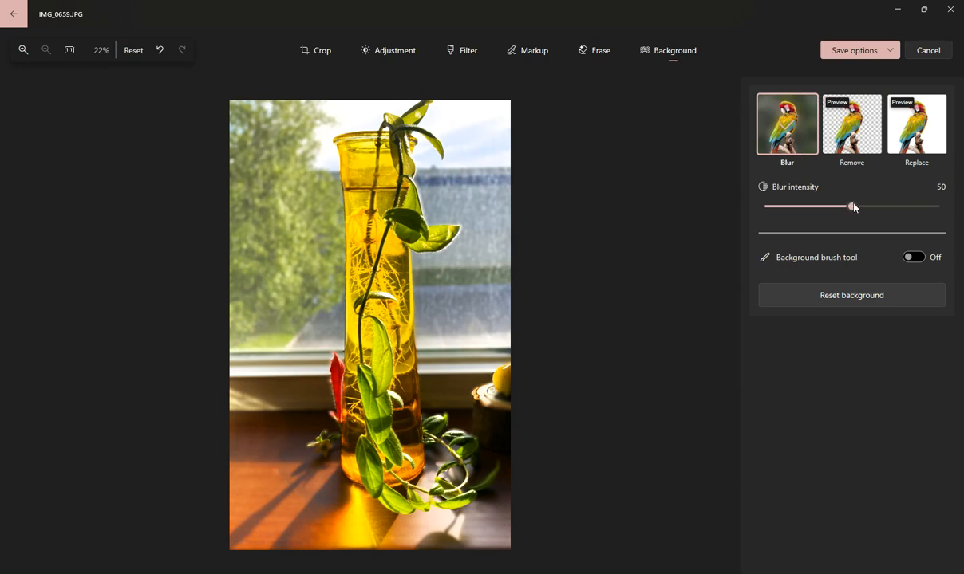
drag(854, 207, 857, 206)
- Try removing the background and replacing it with white (ffffff), comparing both with the blurred version
click(851, 129)
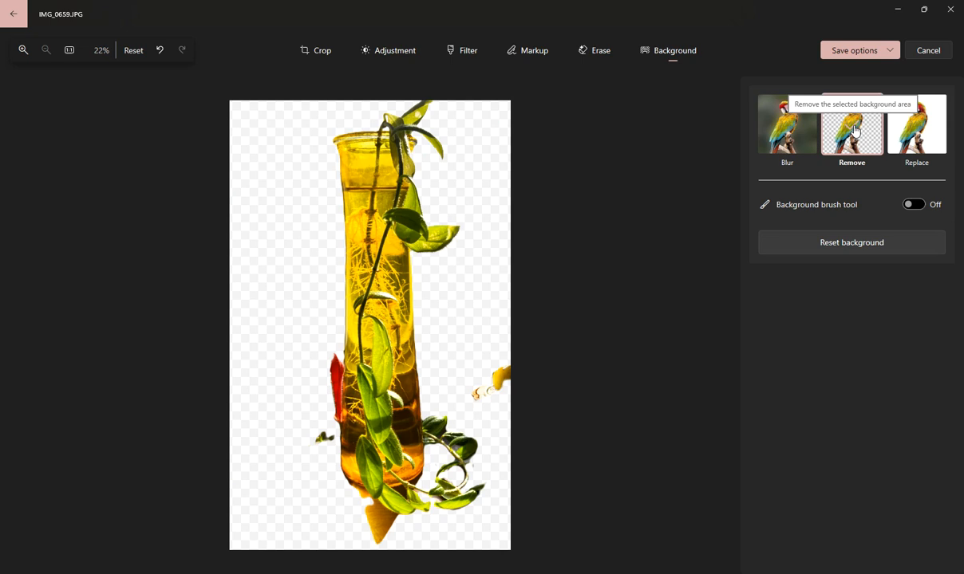
click(916, 134)
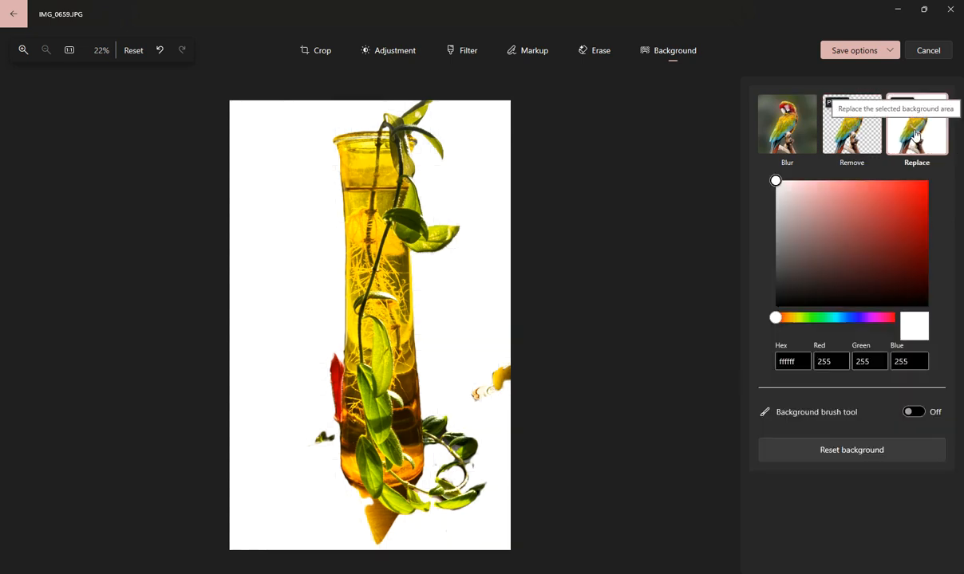
click(786, 128)
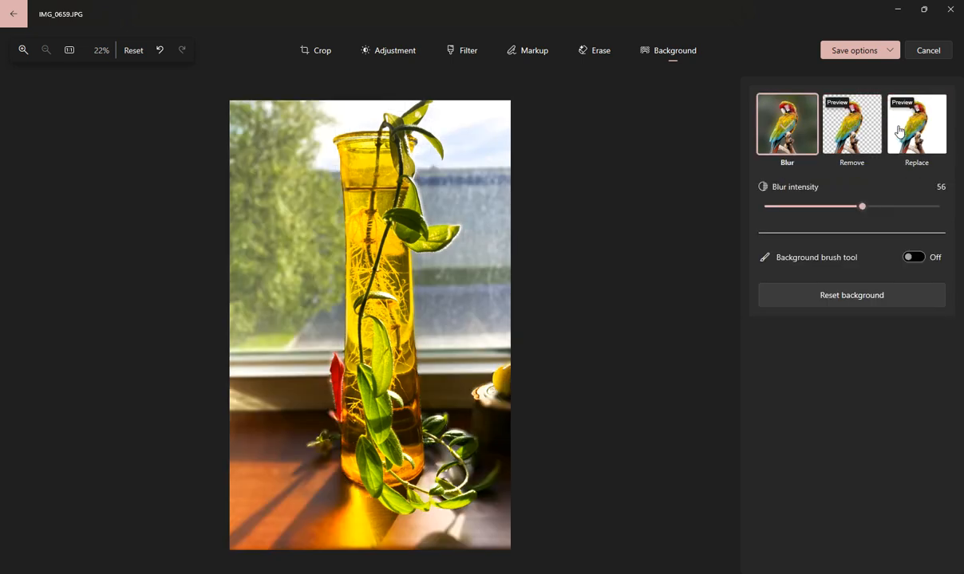
click(849, 139)
click(914, 131)
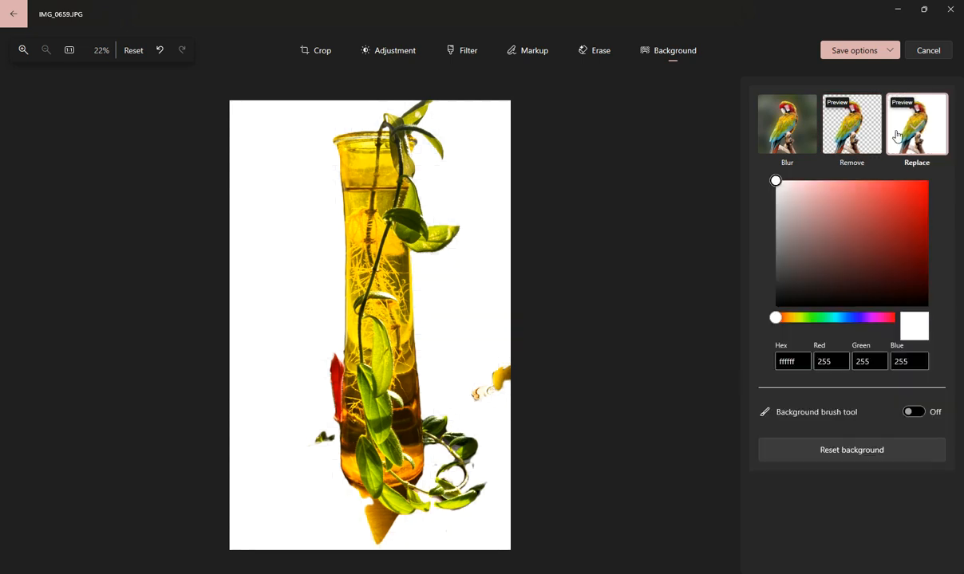
click(849, 141)
- Switch back to the background blur and set its intensity to 69
click(790, 138)
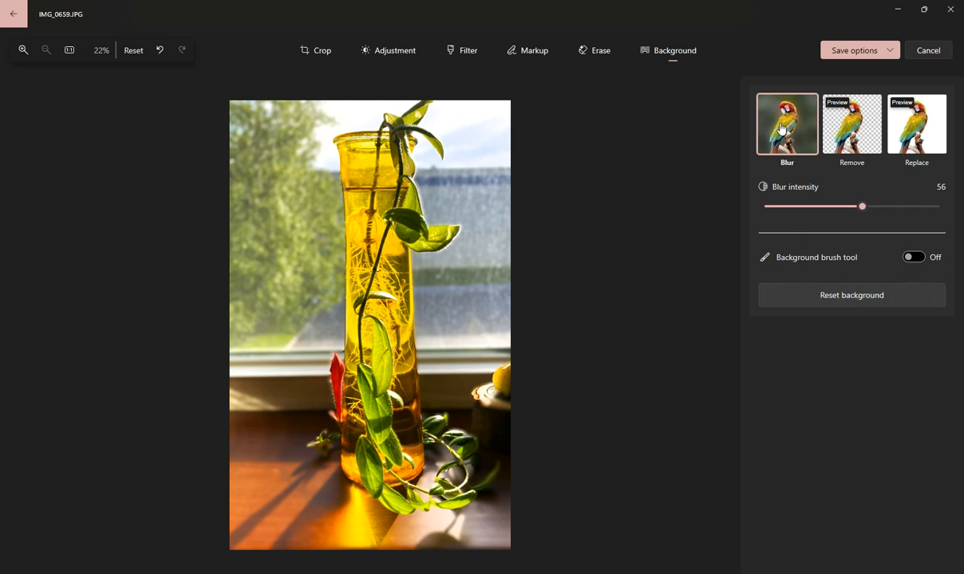
drag(861, 209, 886, 208)
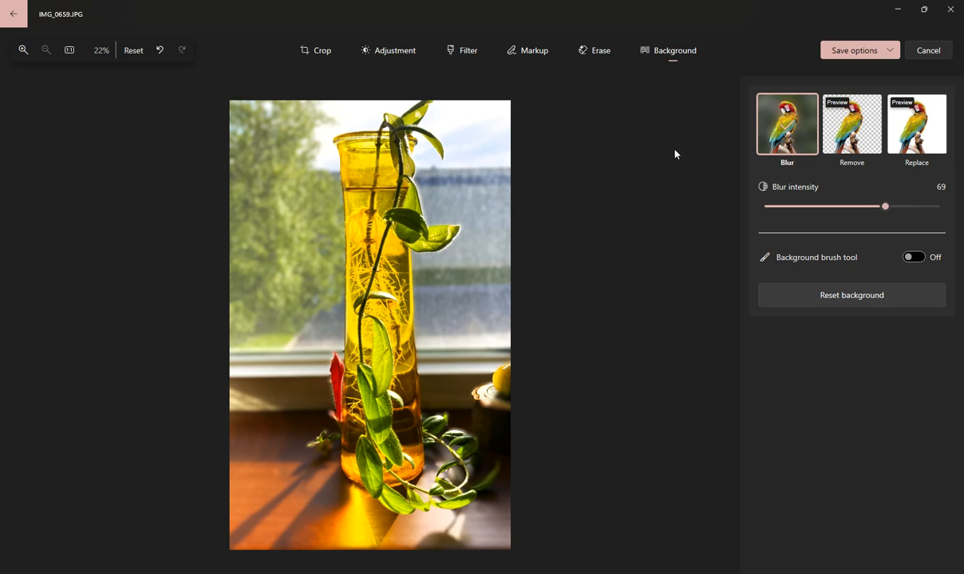
- Save the edited photo as a JPG copy named "0659 copy.JPG" in the Pictures folder
click(830, 49)
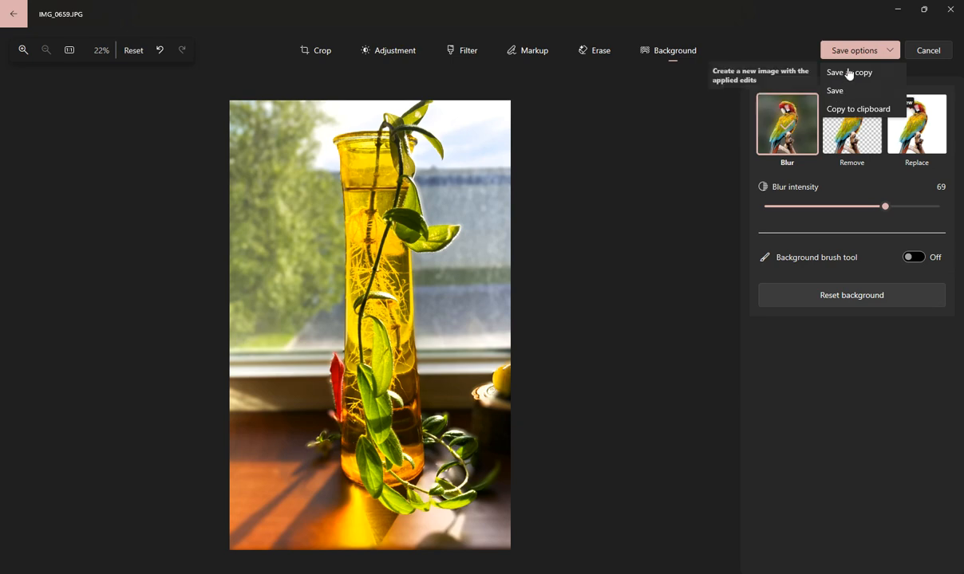
click(847, 73)
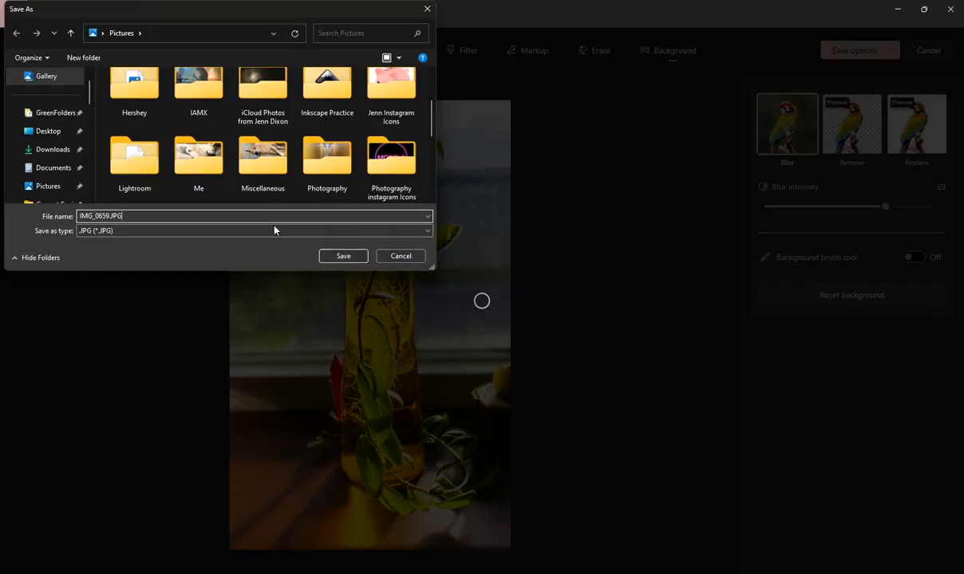
text(copy)
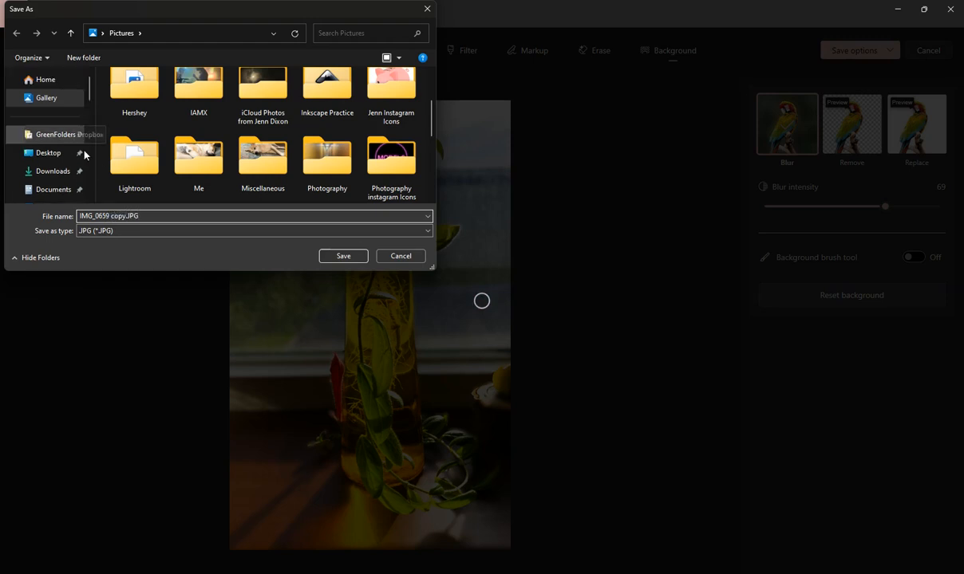
drag(94, 216, 73, 216)
key(BackSpace)
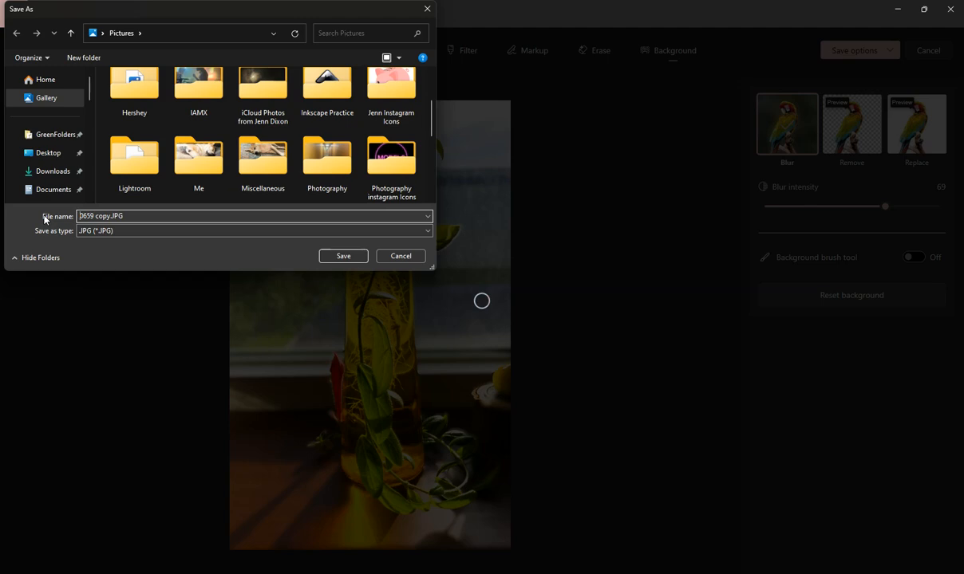
click(339, 257)
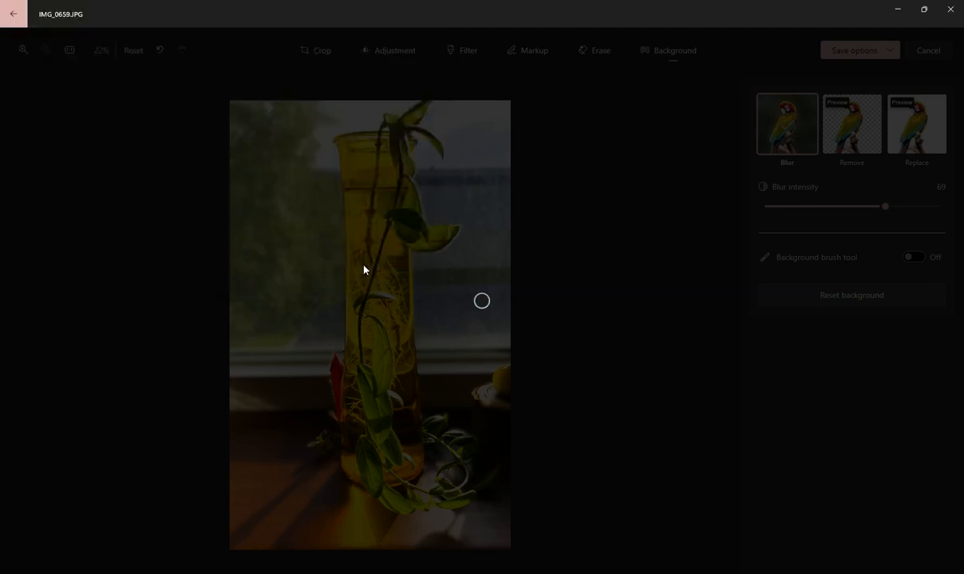